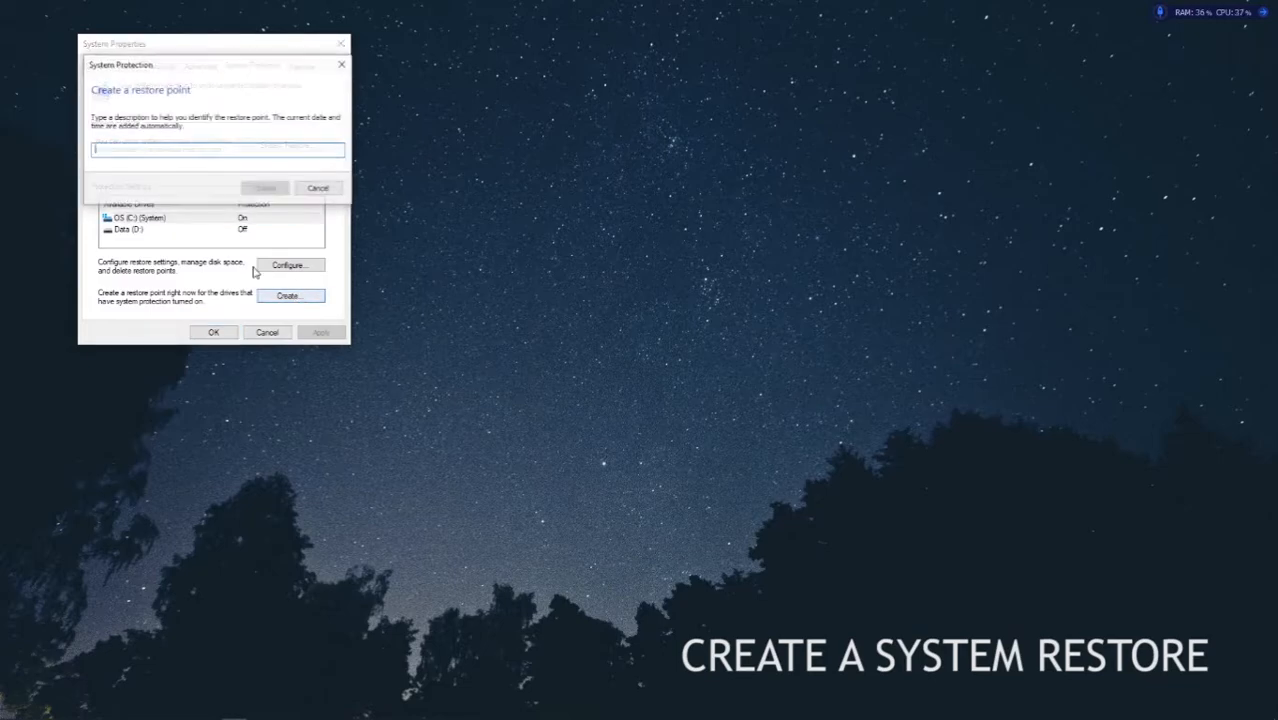
Step: Create a system restore point described as "before ping optimization" and close the System Properties dialog
{"action": "left_click_drag", "start_coordinate": [177, 69], "coordinate": [393, 196]}
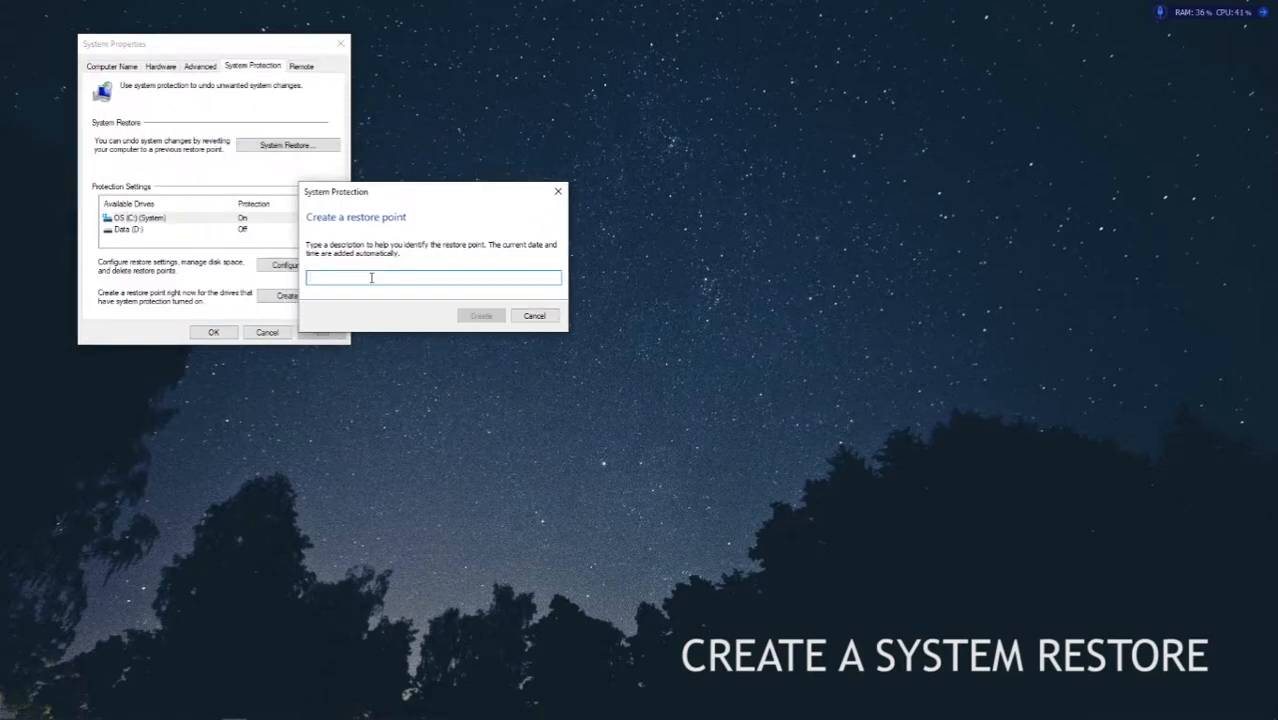
{"action": "type", "text": "before ping o"}
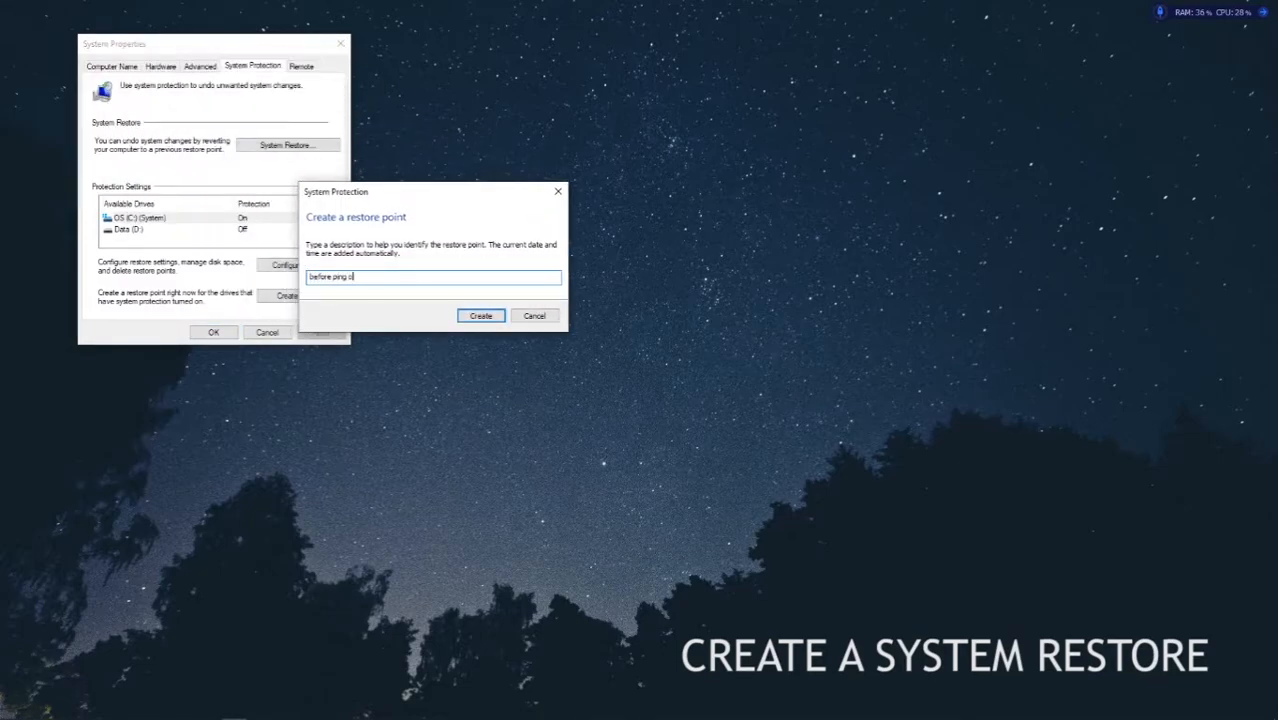
{"action": "type", "text": "ptimization"}
{"action": "key", "text": "Return"}
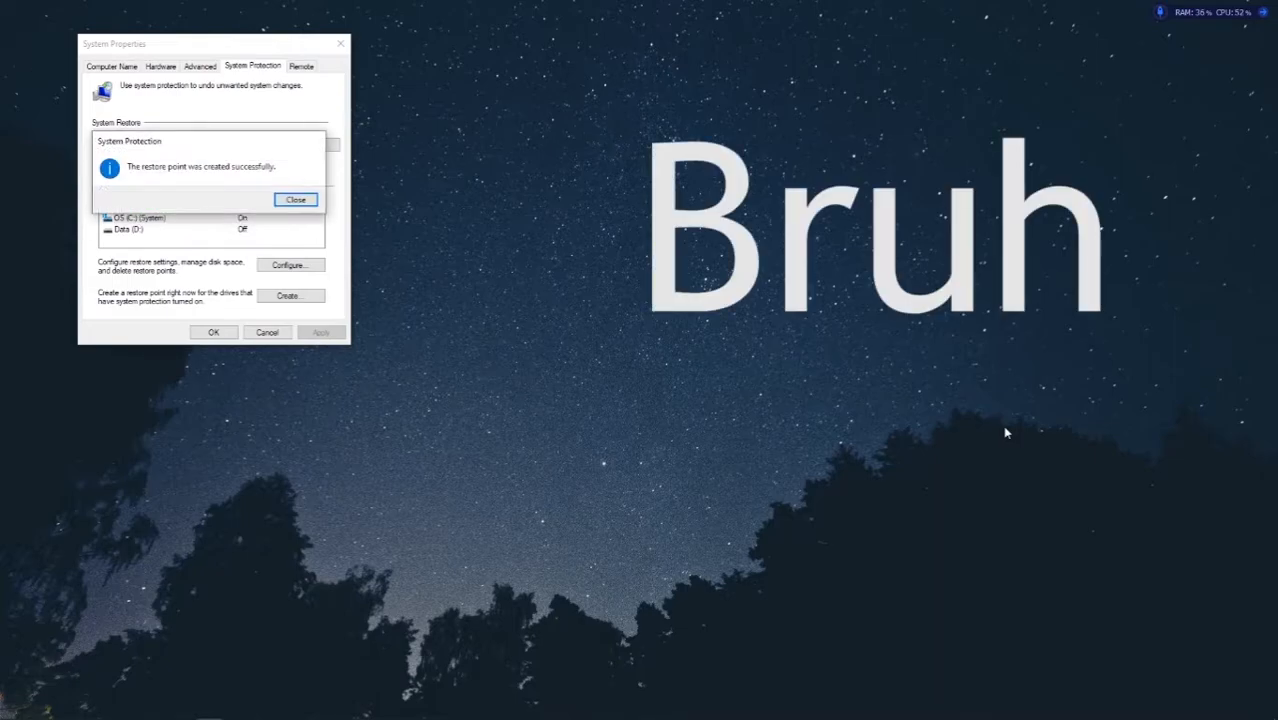
{"action": "left_click", "coordinate": [285, 201]}
{"action": "left_click", "coordinate": [213, 332]}
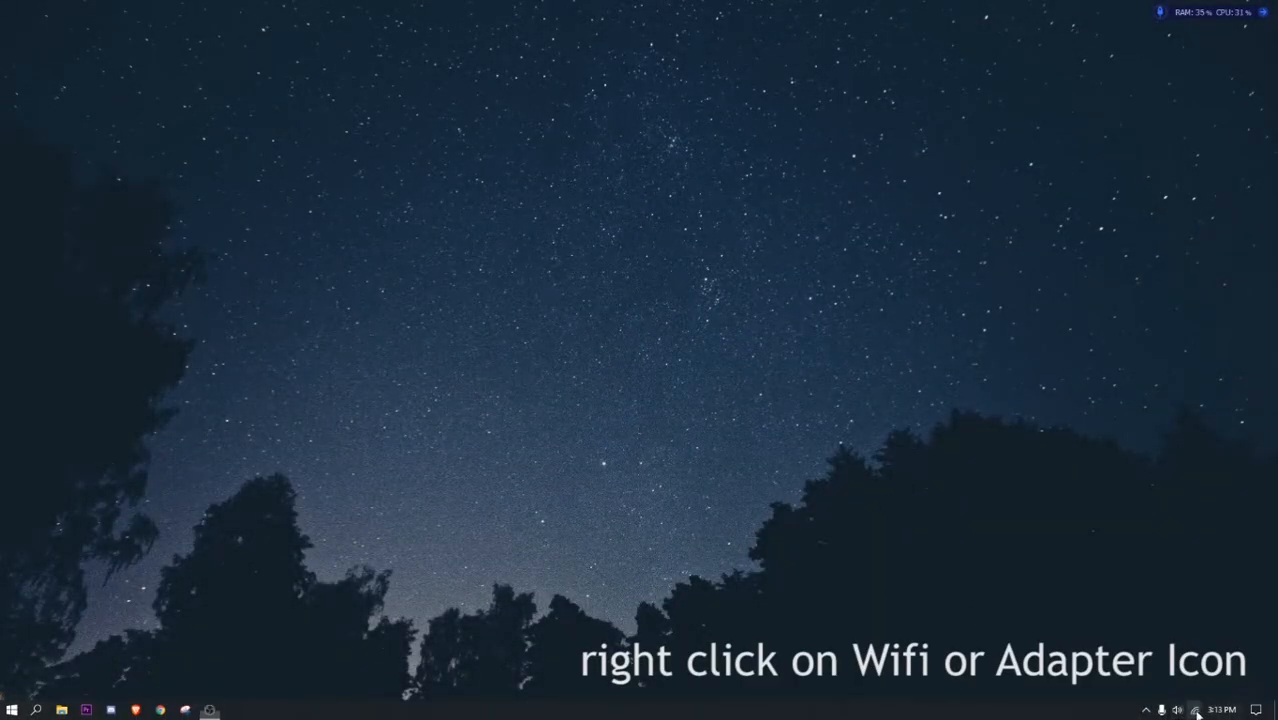
Step: Open the properties of the Wi-Fi adapter from the network adapter options in Network & Internet settings
{"action": "right_click", "coordinate": [1195, 710]}
{"action": "left_click", "coordinate": [1184, 694]}
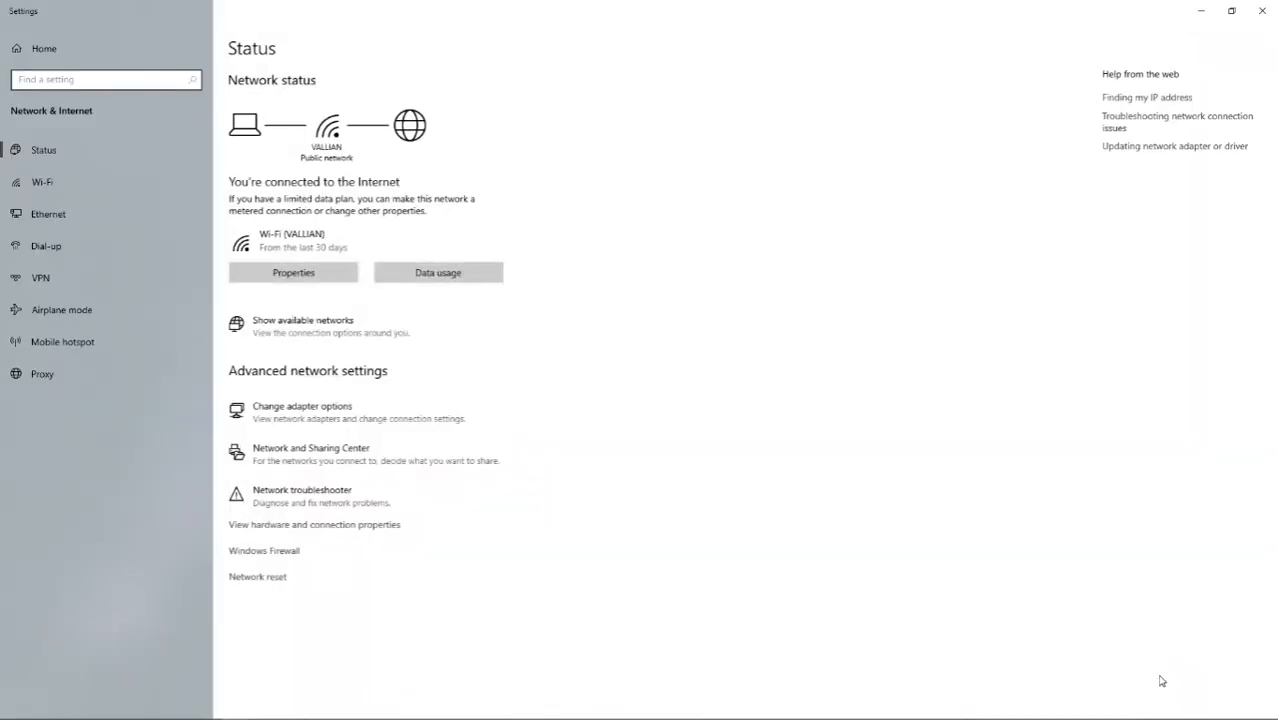
{"action": "left_click", "coordinate": [802, 360]}
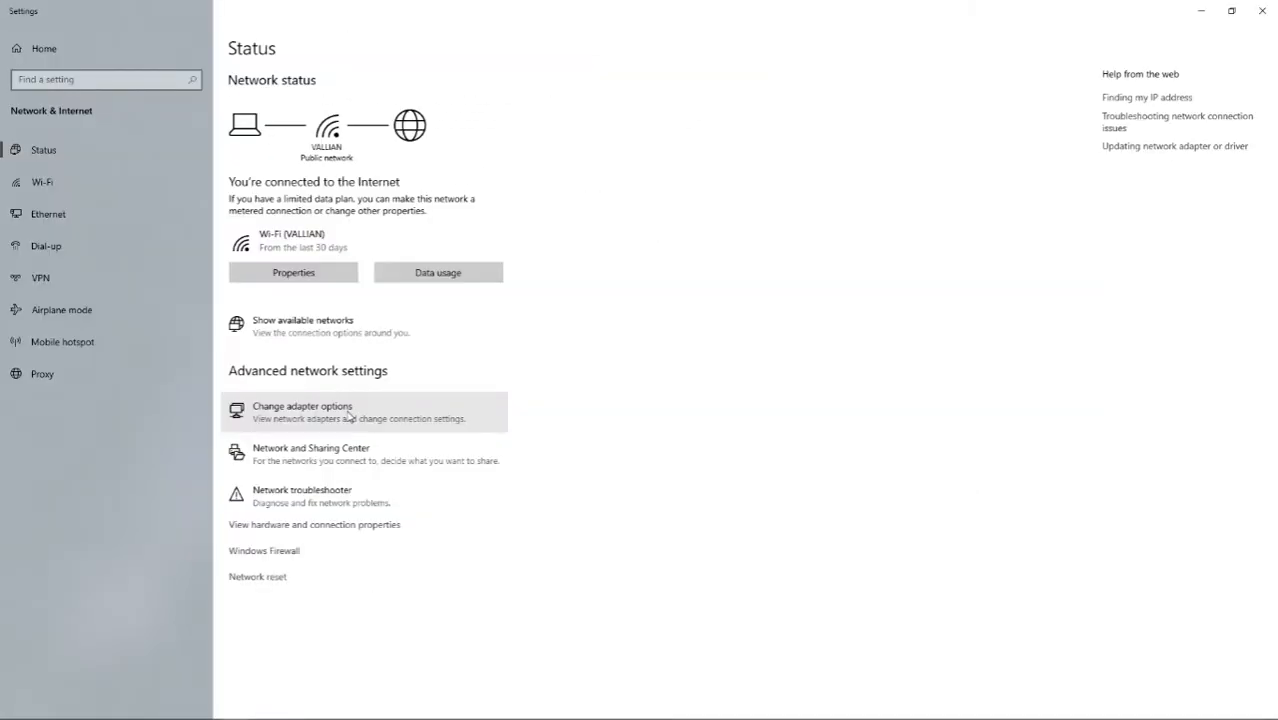
{"action": "left_click", "coordinate": [349, 415]}
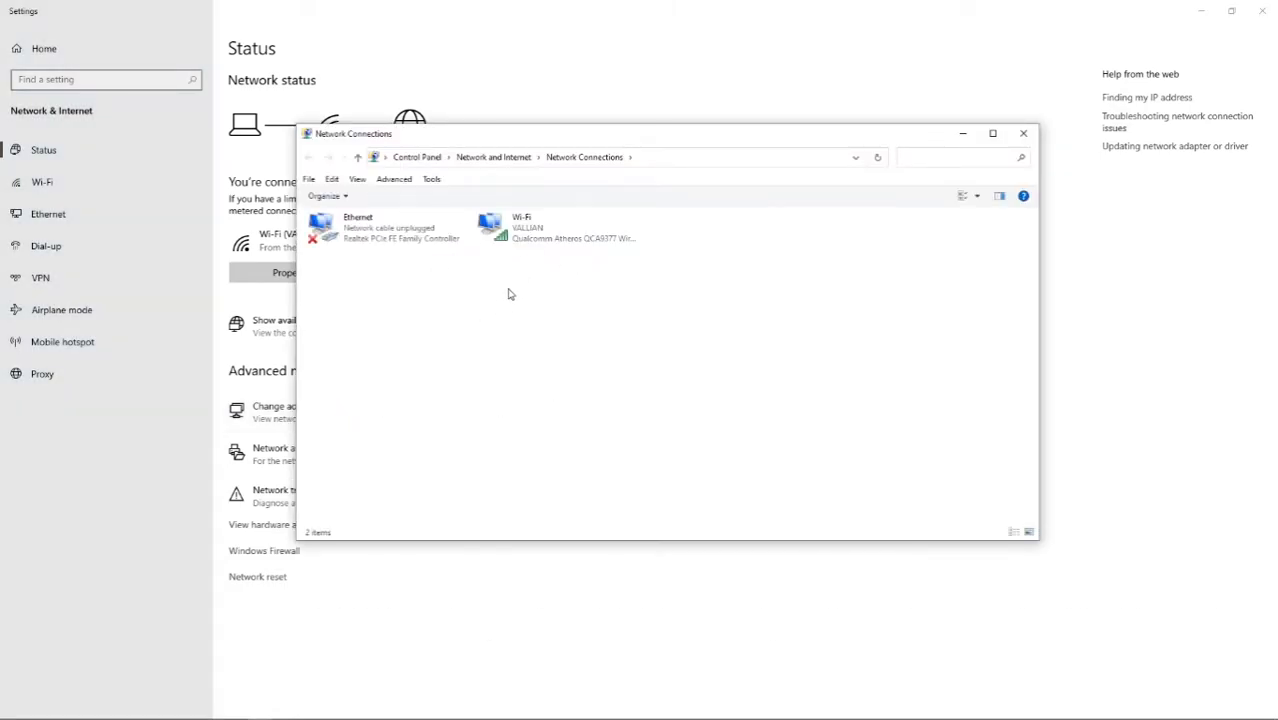
{"action": "left_click", "coordinate": [527, 243]}
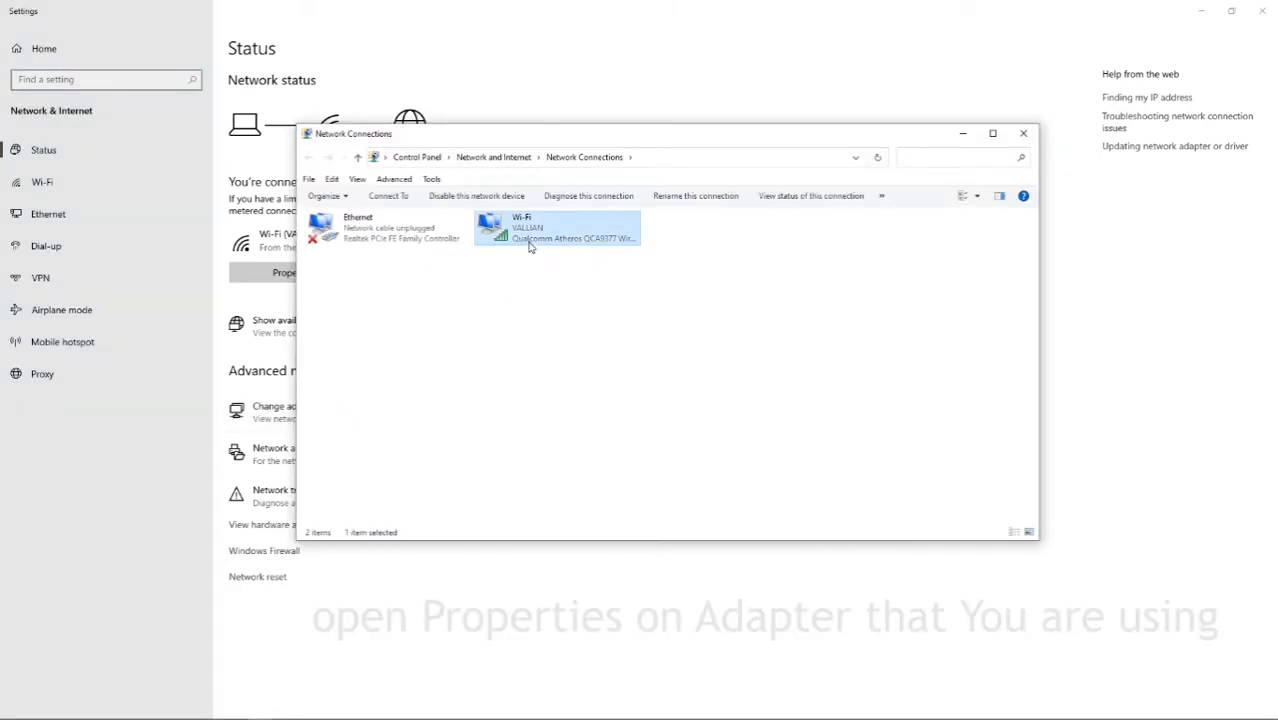
{"action": "right_click", "coordinate": [529, 241]}
{"action": "left_click", "coordinate": [569, 383]}
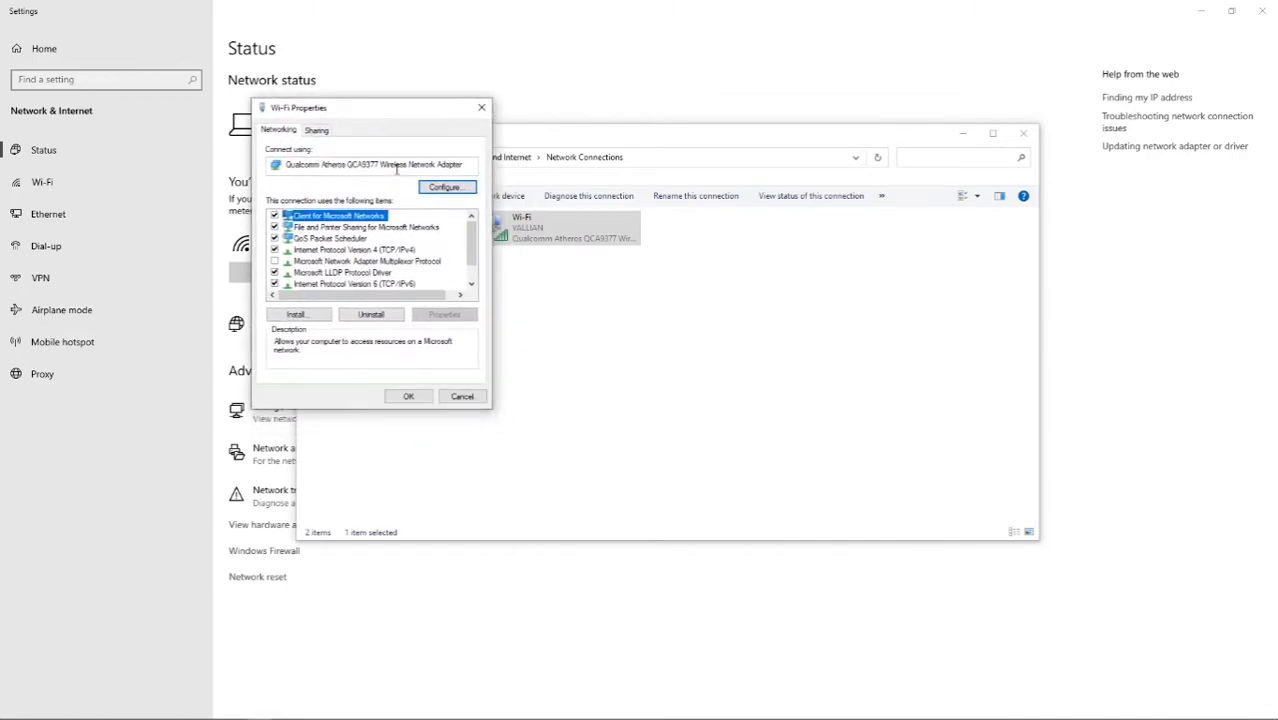
Step: Open the properties of Internet Protocol Version 4 (TCP/IPv4) for the Wi-Fi connection
{"action": "left_click_drag", "start_coordinate": [476, 245], "coordinate": [477, 275]}
{"action": "left_click", "coordinate": [352, 265]}
{"action": "left_click", "coordinate": [393, 228]}
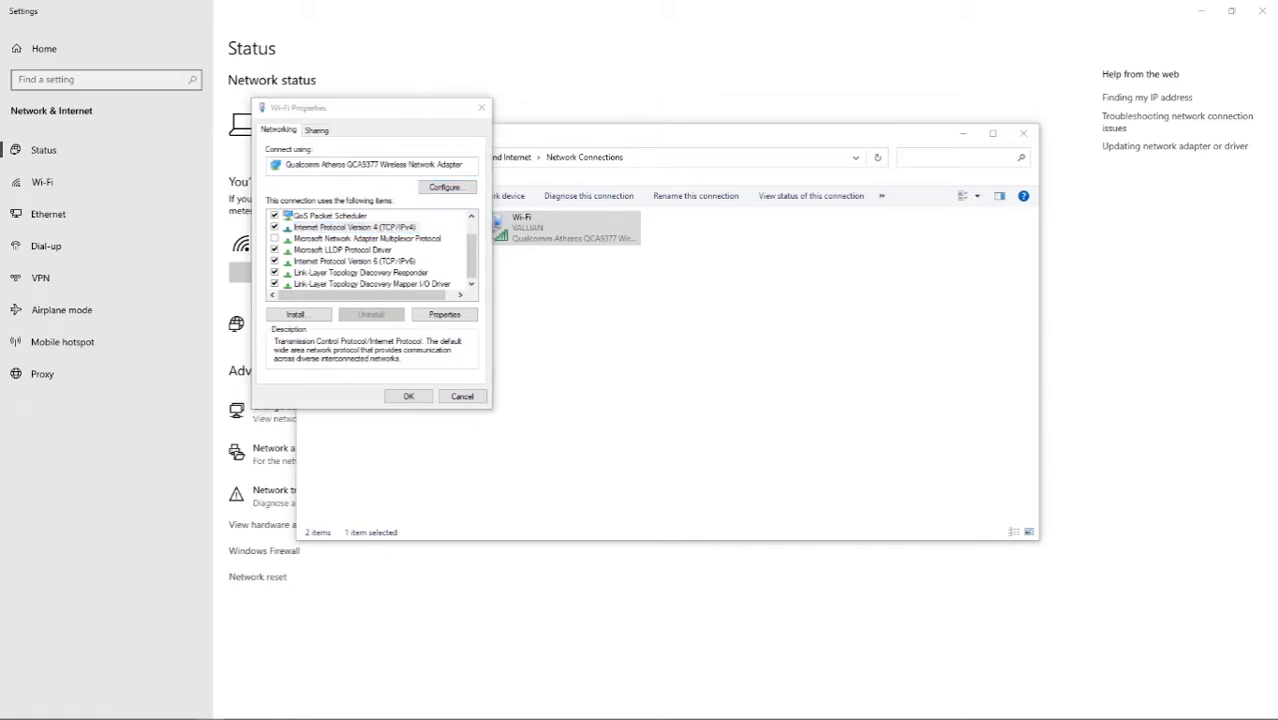
{"action": "left_click", "coordinate": [395, 262]}
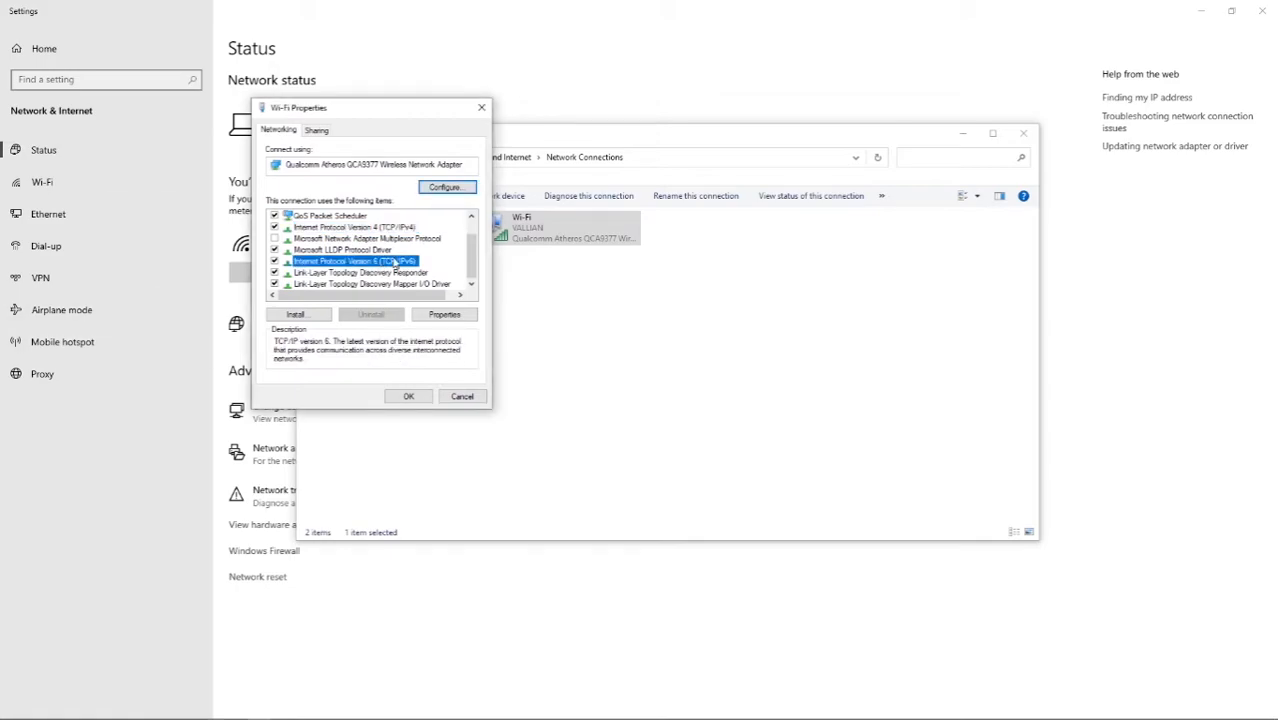
{"action": "left_click", "coordinate": [389, 229]}
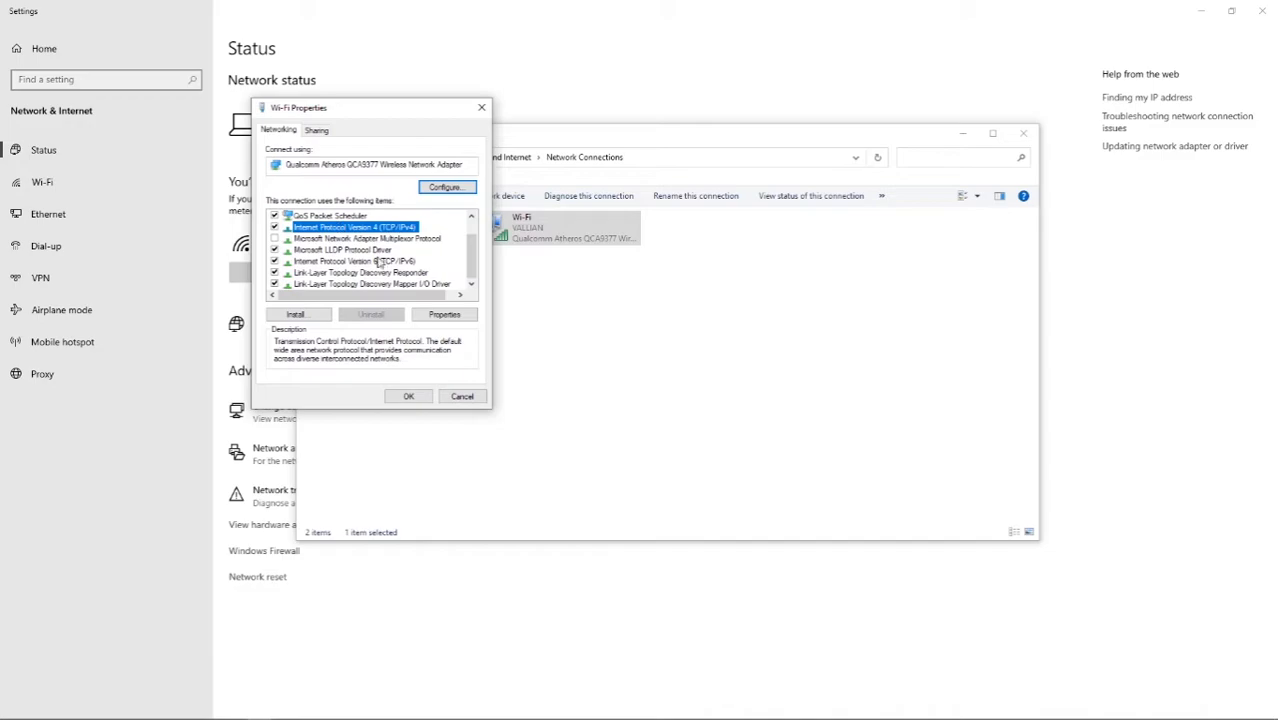
{"action": "scroll", "coordinate": [476, 262], "scroll_direction": "up", "scroll_amount": 1}
{"action": "left_click", "coordinate": [441, 314]}
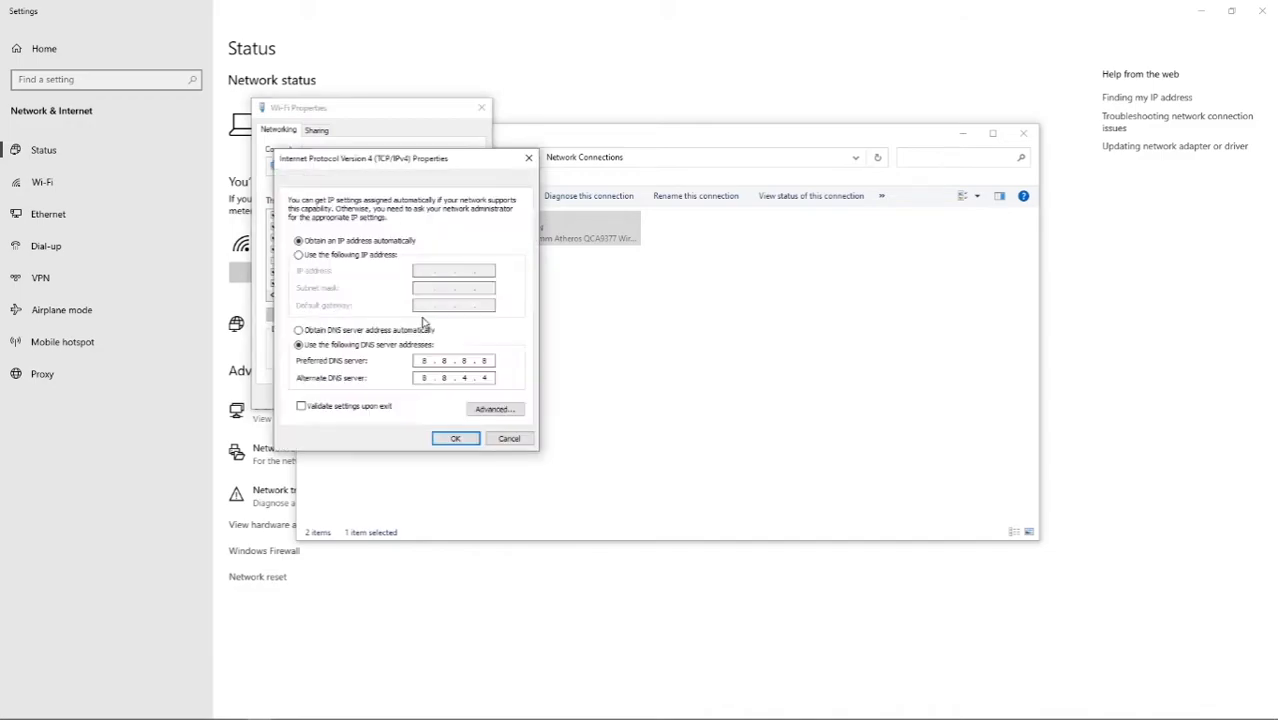
Step: Set the preferred DNS server to 8.8.8.8 and the alternate to 8.8.4.4, accept the changes, and close Network Connections
{"action": "left_click_drag", "start_coordinate": [352, 164], "coordinate": [430, 156]}
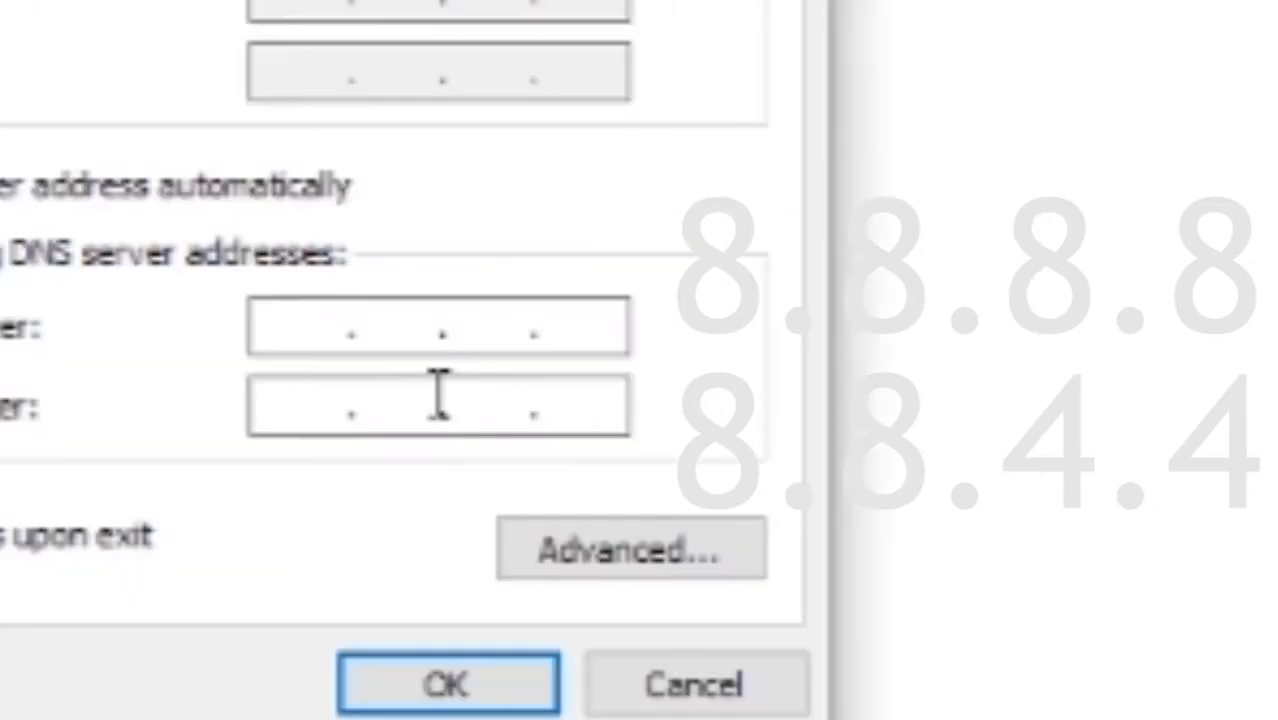
{"action": "left_click", "coordinate": [507, 352]}
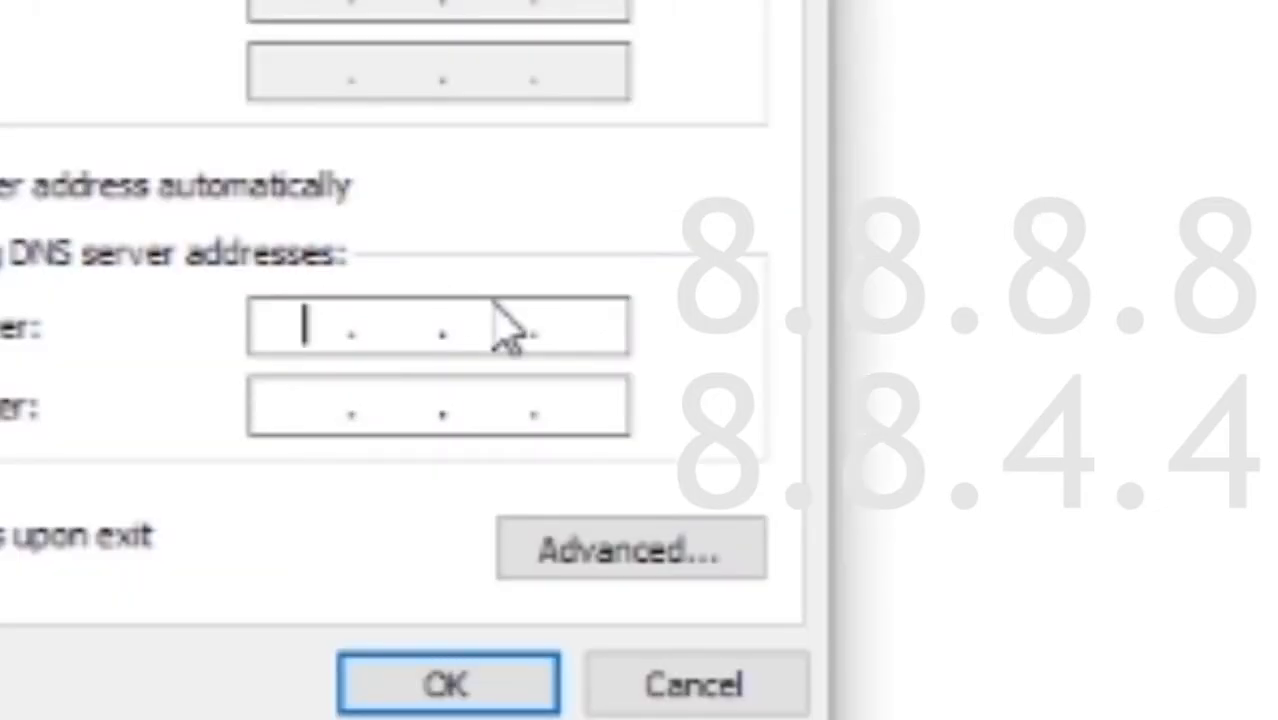
{"action": "type", "text": "8.8.8.8"}
{"action": "key", "text": "Tab"}
{"action": "type", "text": "8.8.4.4"}
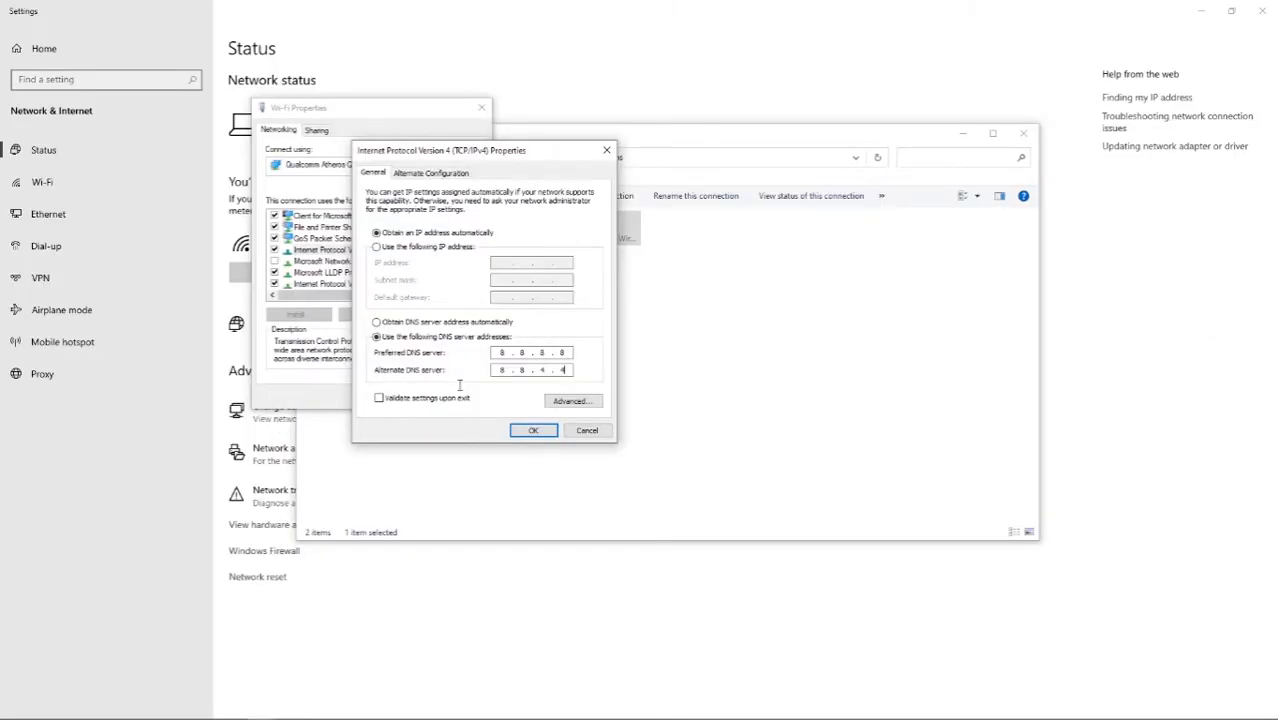
{"action": "left_click", "coordinate": [530, 430]}
{"action": "left_click", "coordinate": [401, 398]}
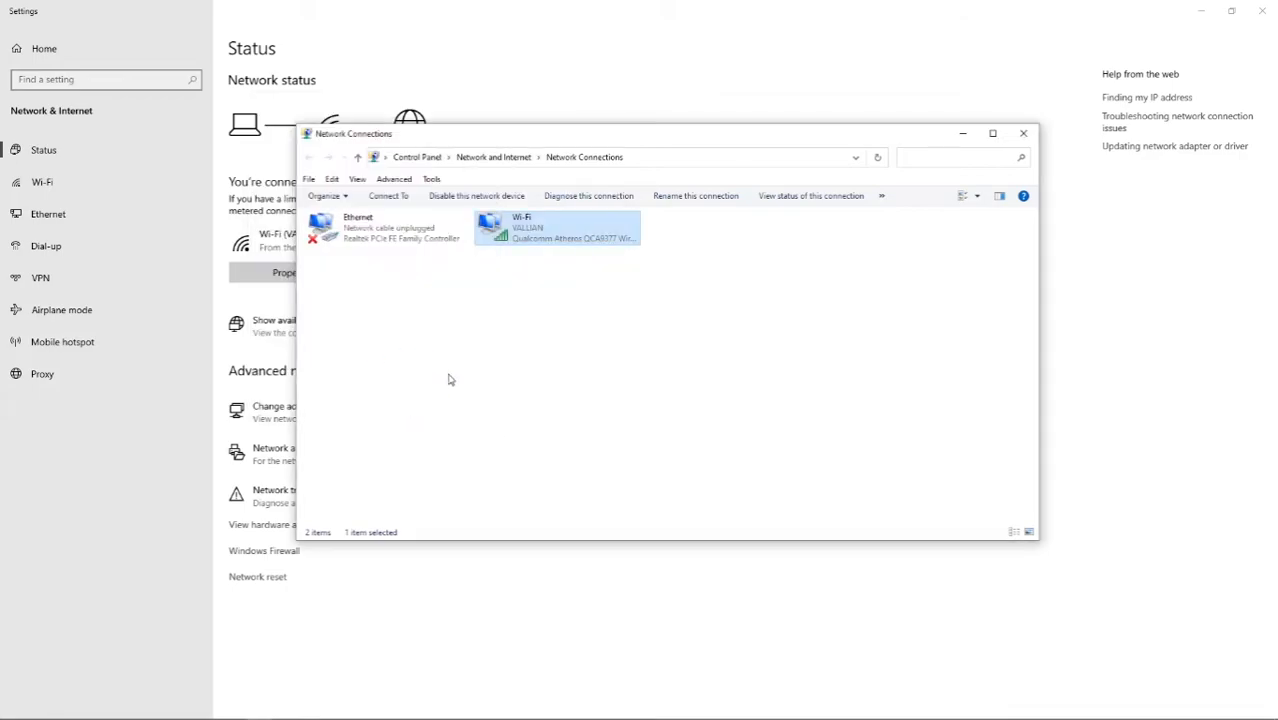
{"action": "left_click", "coordinate": [1025, 136]}
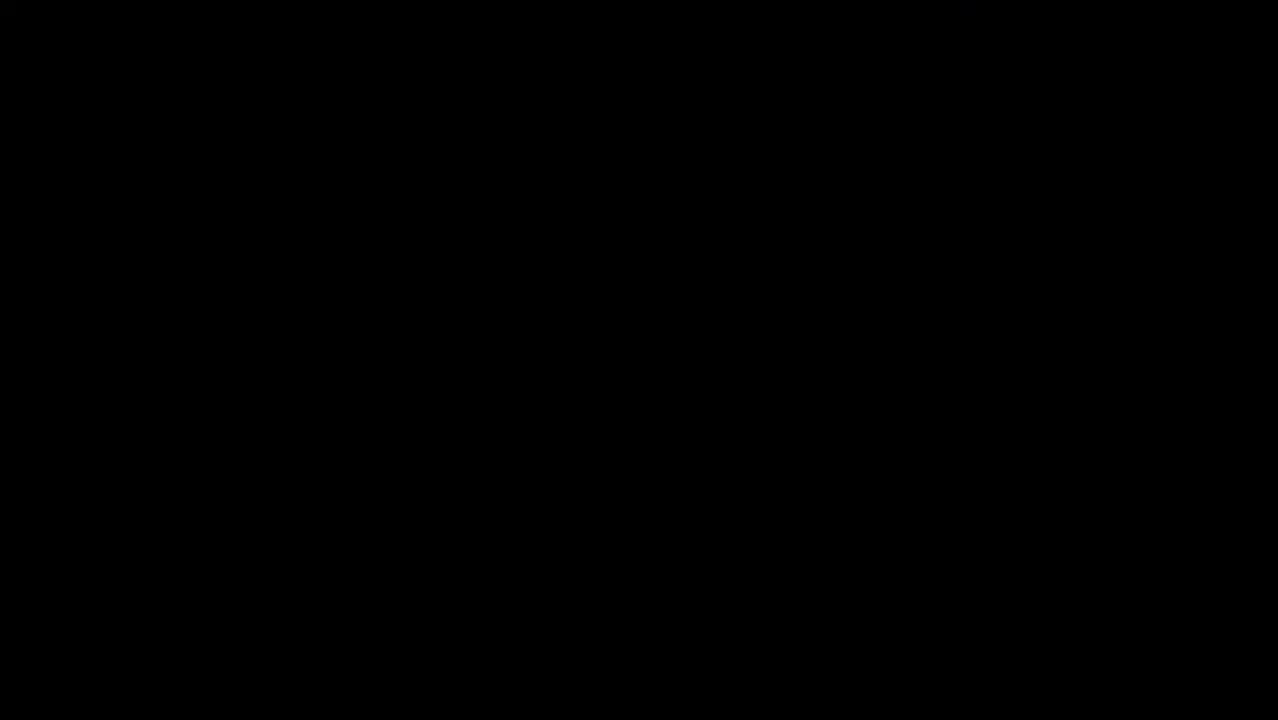
Step: Search Windows for "services" and open the Services app
{"action": "key", "text": "super"}
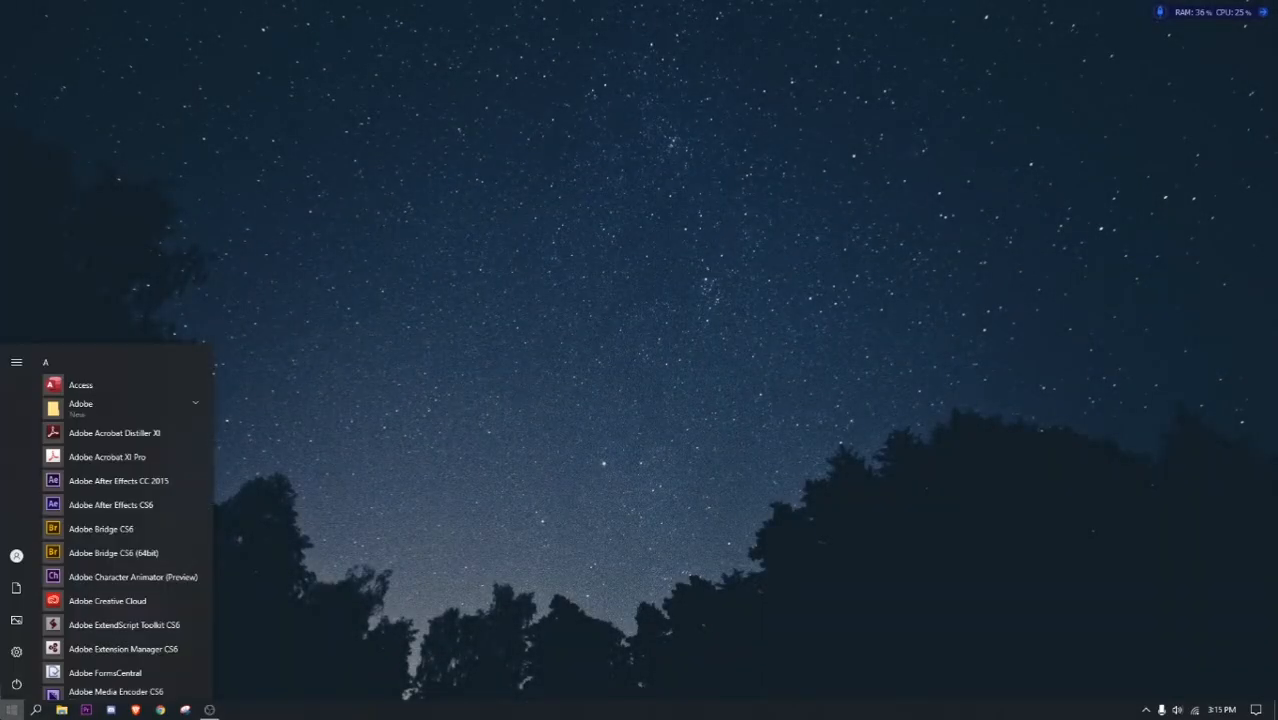
{"action": "type", "text": "services"}
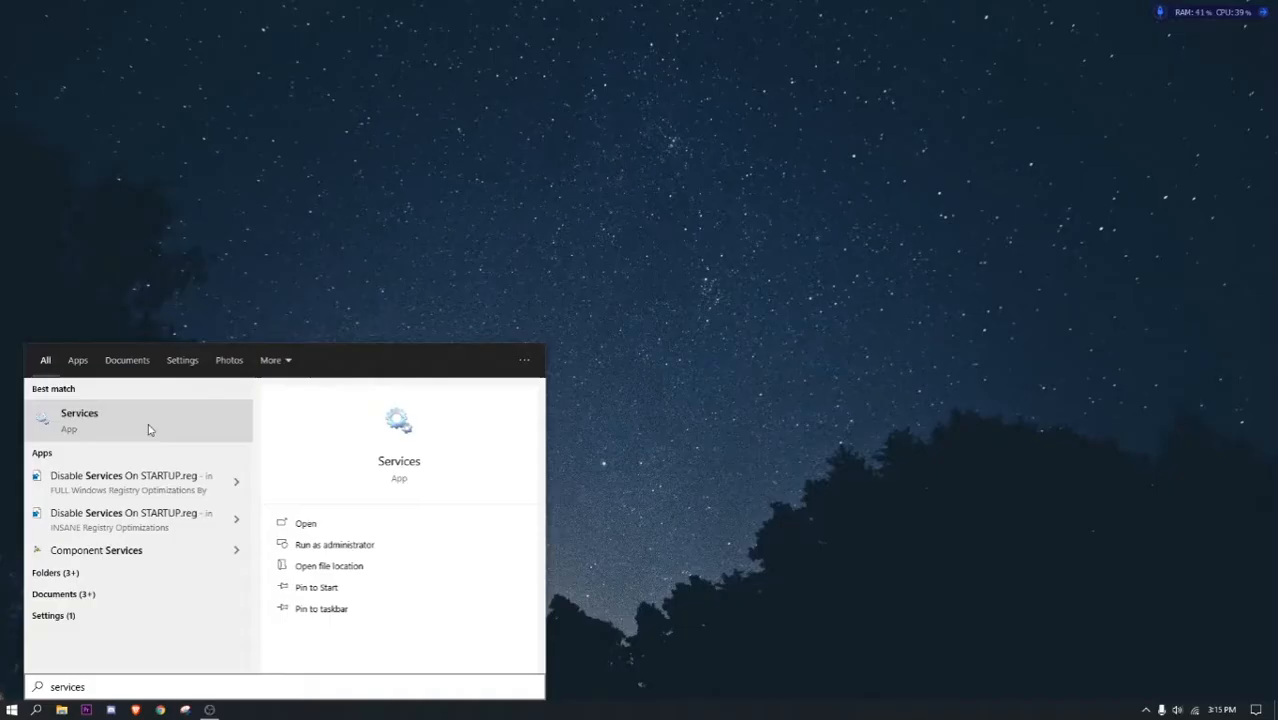
{"action": "left_click", "coordinate": [148, 428]}
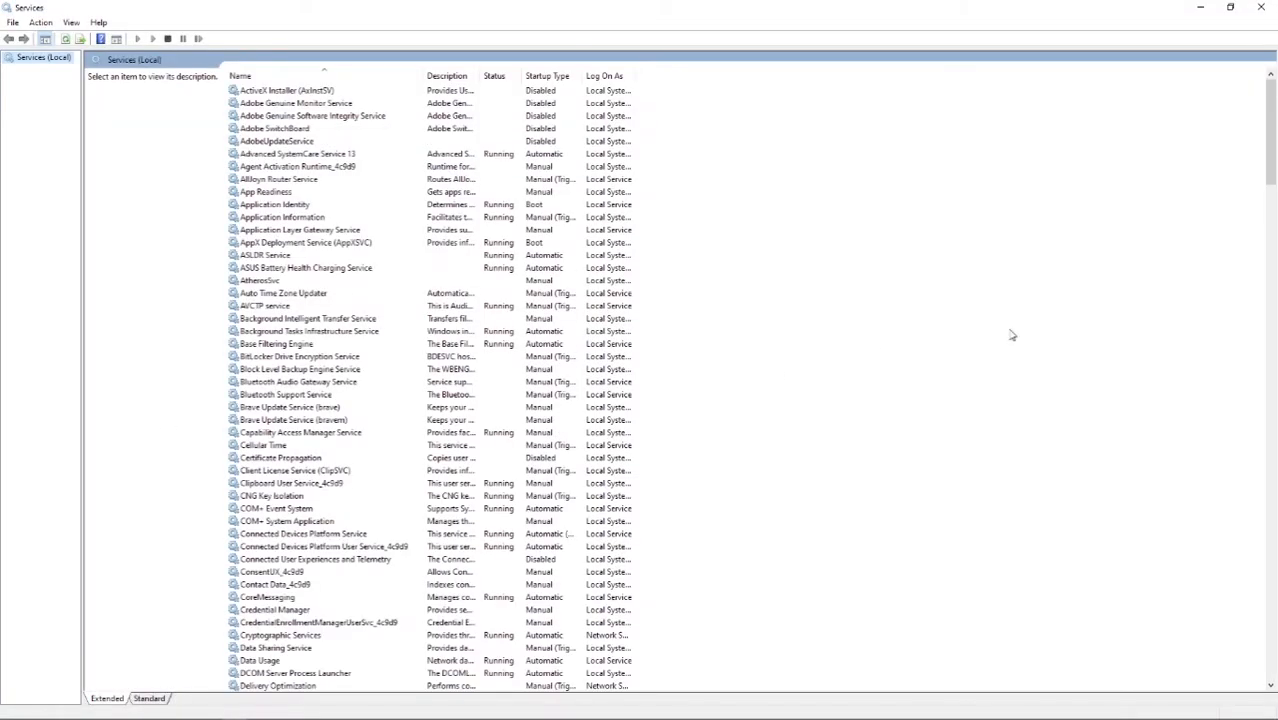
Step: Set the Windows Update service's startup type to Manual, accept it, and close the Services window
{"action": "mouse_move", "coordinate": [1272, 171]}
{"action": "left_mouse_down"}
{"action": "mouse_move", "coordinate": [1250, 396]}
{"action": "mouse_move", "coordinate": [1270, 650]}
{"action": "mouse_move", "coordinate": [1274, 168]}
{"action": "left_mouse_up"}
{"action": "left_click", "coordinate": [1271, 540]}
{"action": "left_click", "coordinate": [1270, 562]}
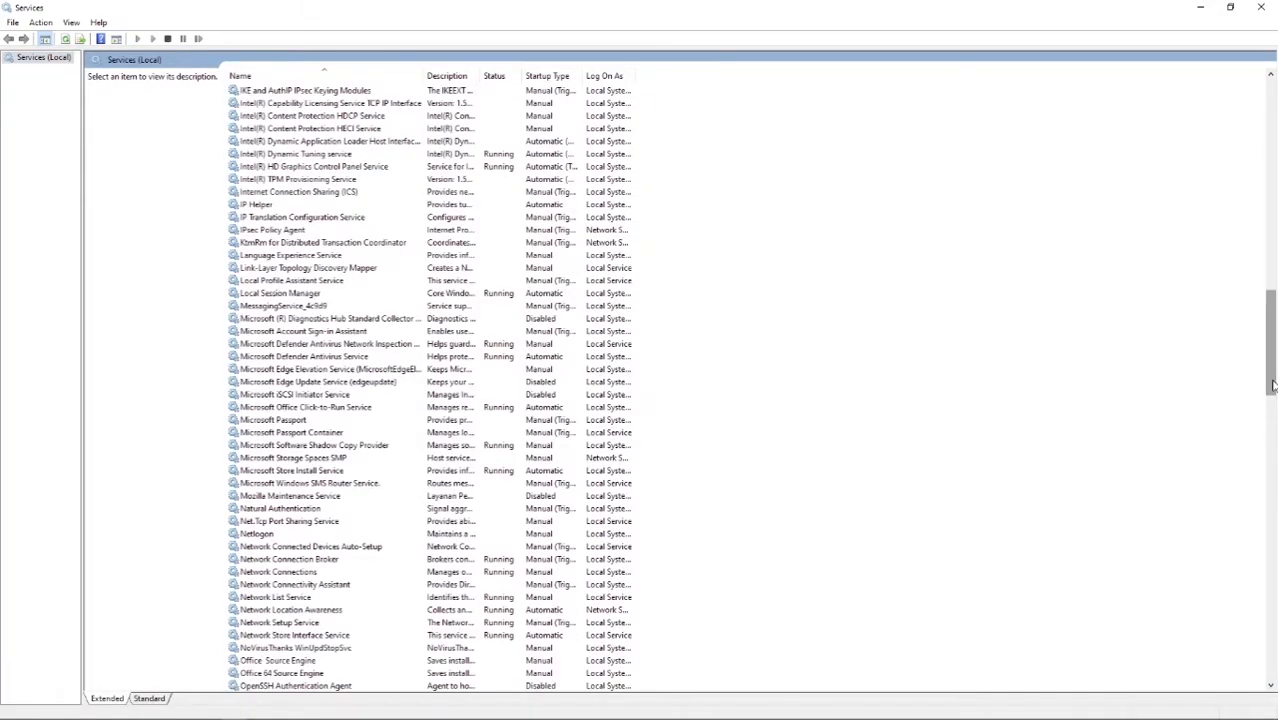
{"action": "left_click", "coordinate": [1271, 640]}
{"action": "left_click", "coordinate": [1271, 640]}
{"action": "left_click", "coordinate": [1270, 600]}
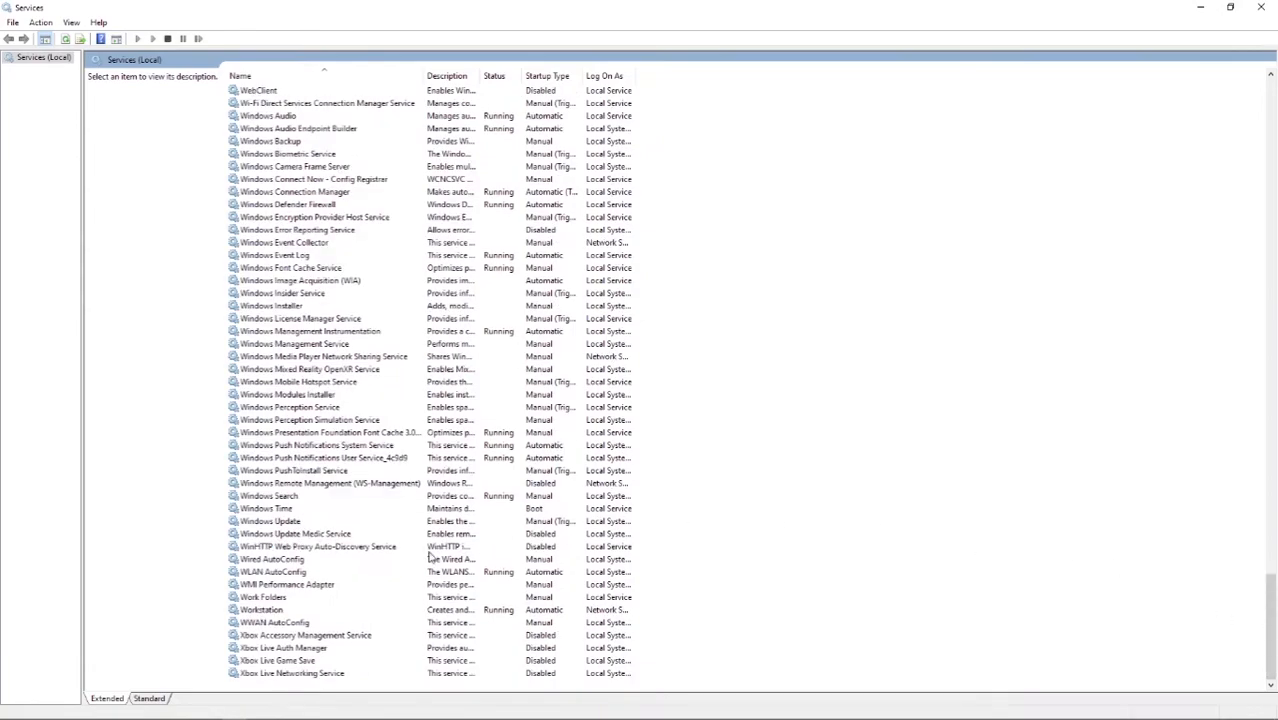
{"action": "left_click", "coordinate": [285, 521]}
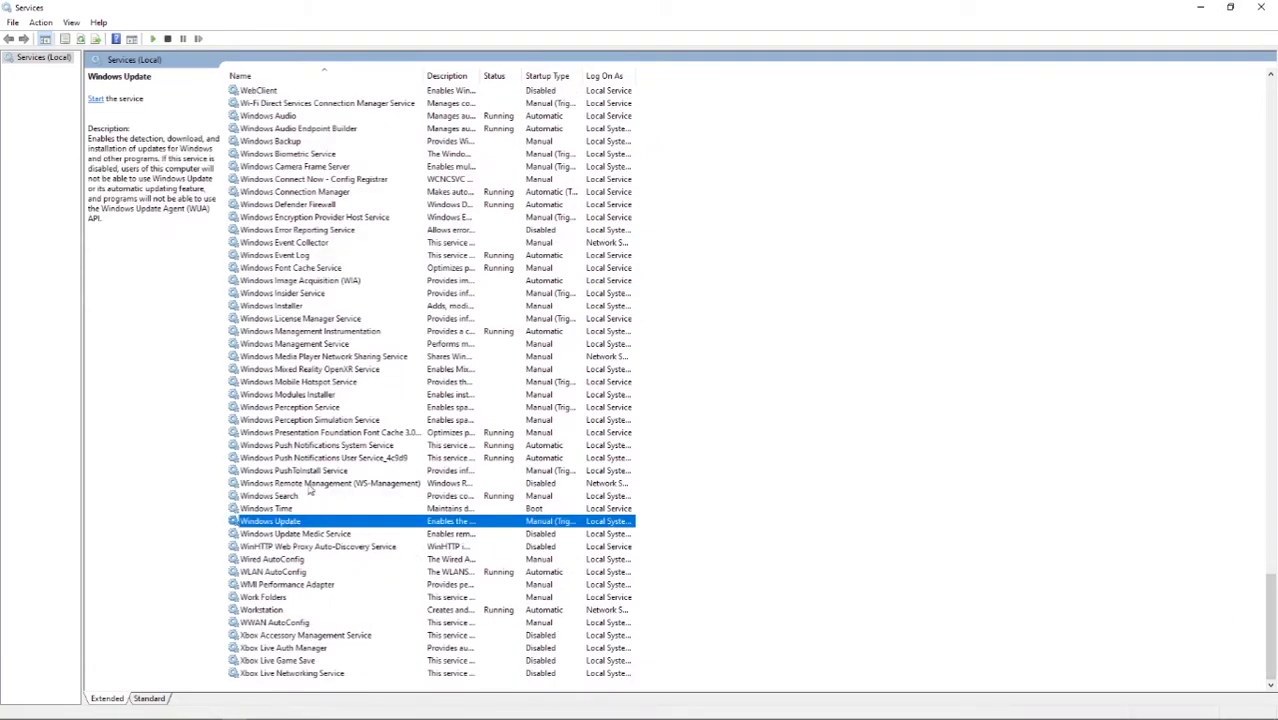
{"action": "double_click", "coordinate": [313, 525]}
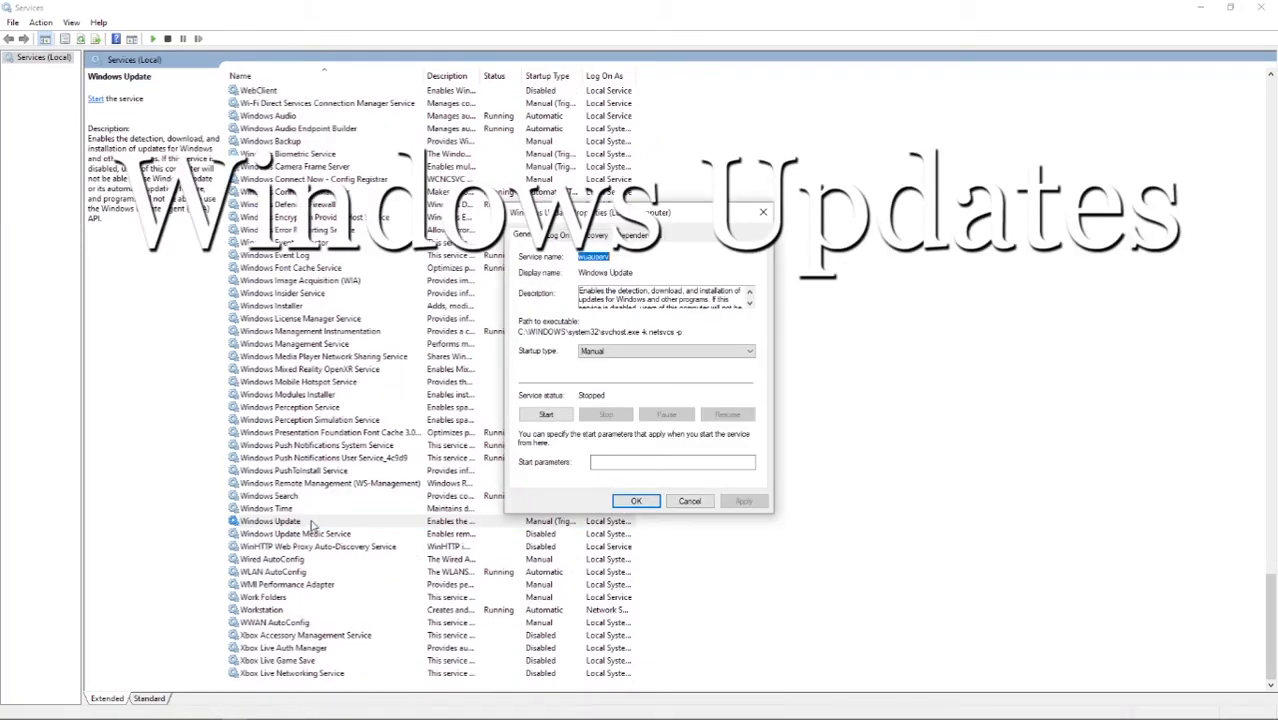
{"action": "left_click", "coordinate": [620, 352]}
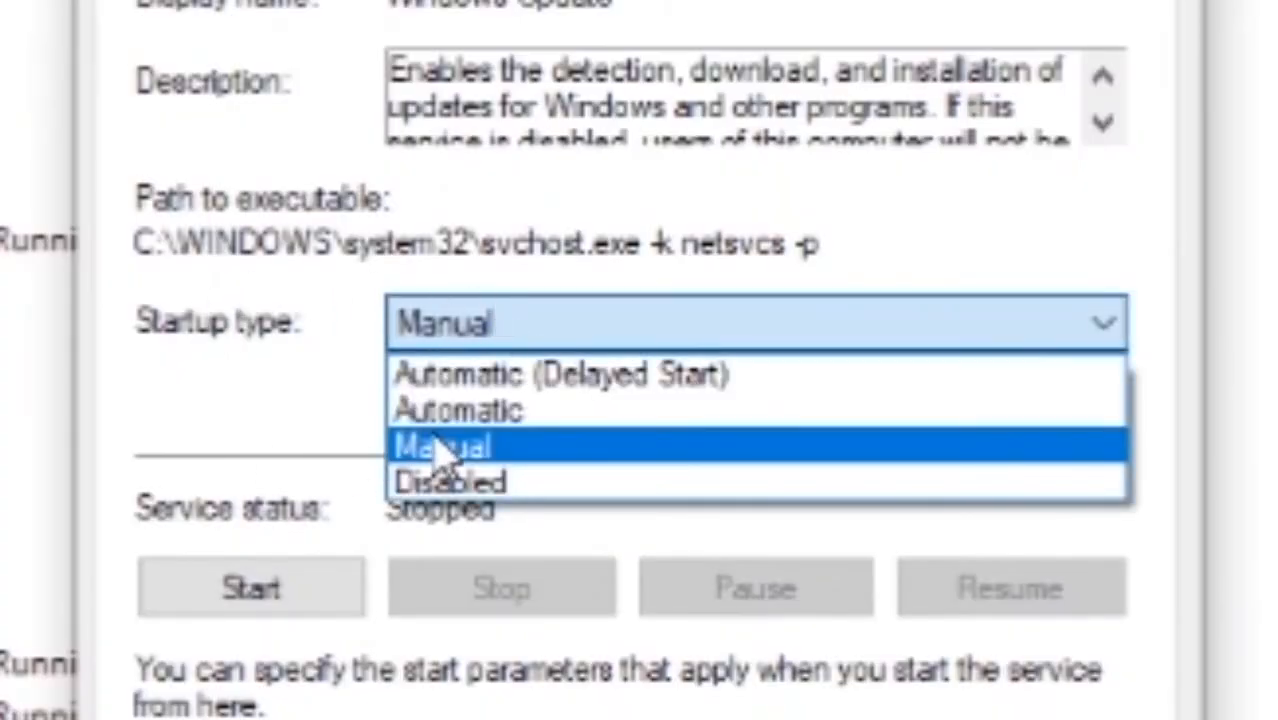
{"action": "left_click", "coordinate": [445, 455]}
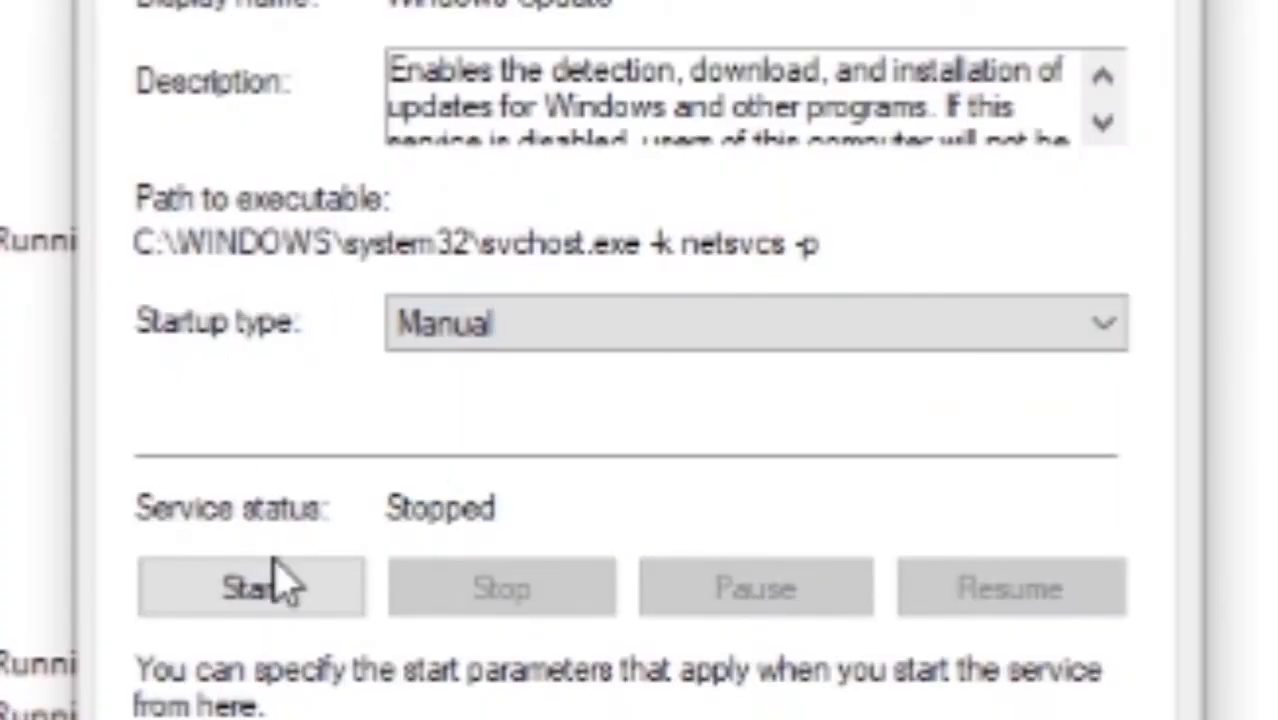
{"action": "left_click", "coordinate": [625, 503]}
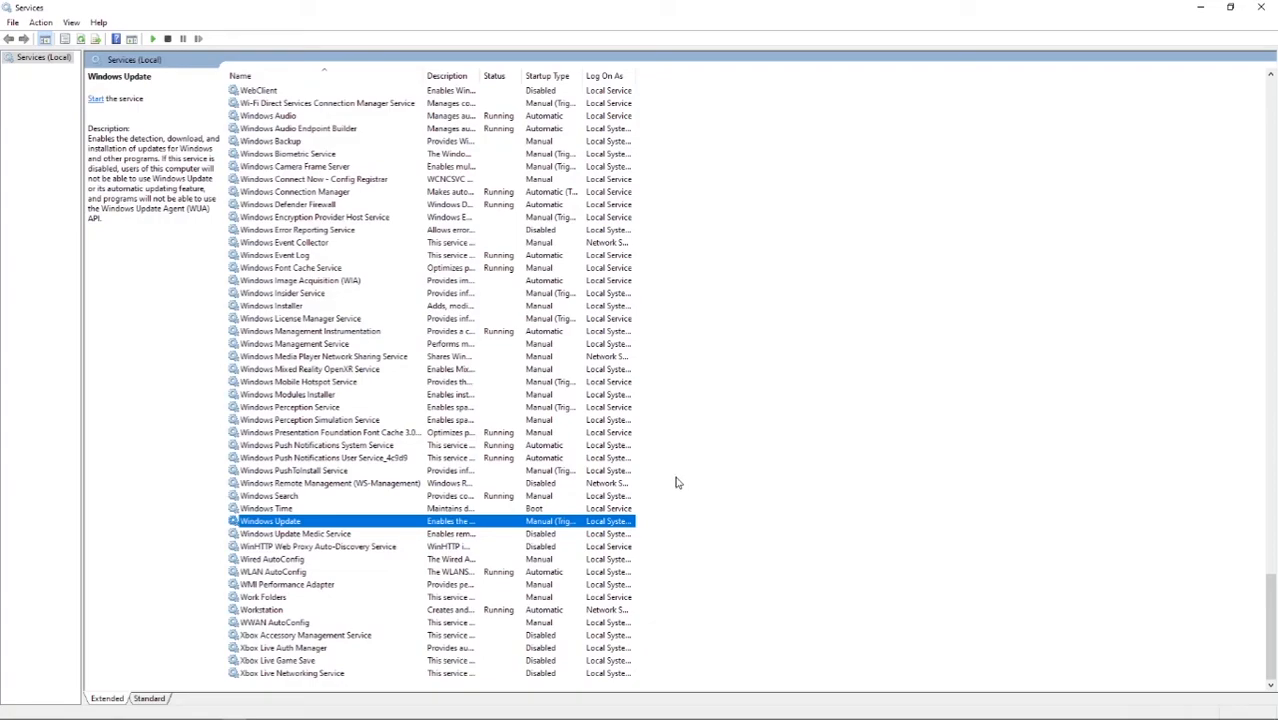
{"action": "left_click", "coordinate": [1261, 7]}
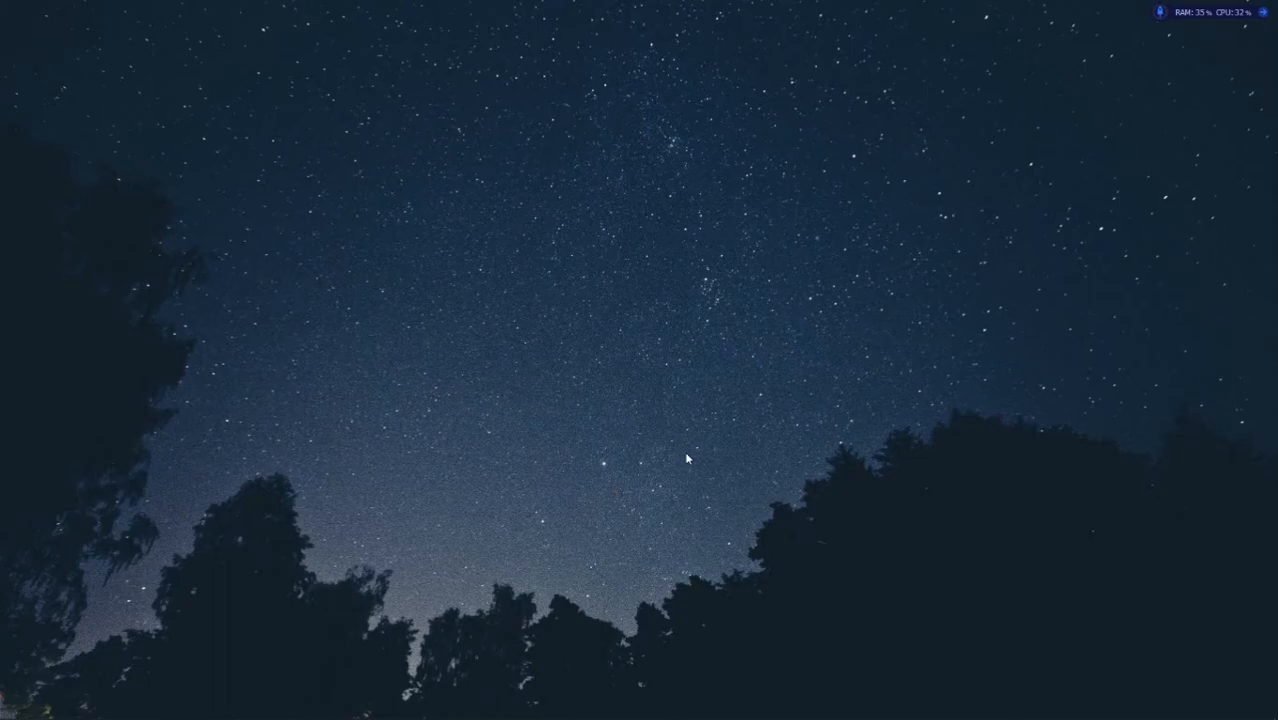
Step: Switch to the Brave browser and run a Google search for "haste"
{"action": "mouse_move", "coordinate": [352, 690]}
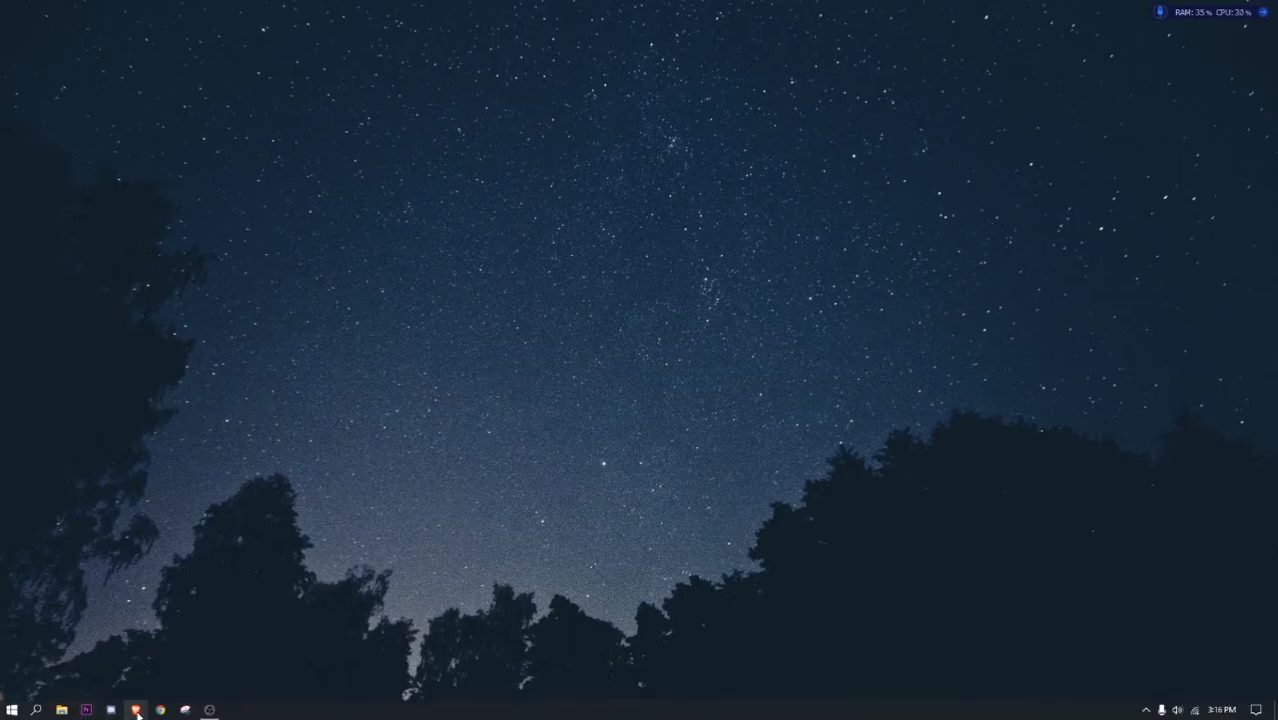
{"action": "left_click", "coordinate": [138, 711]}
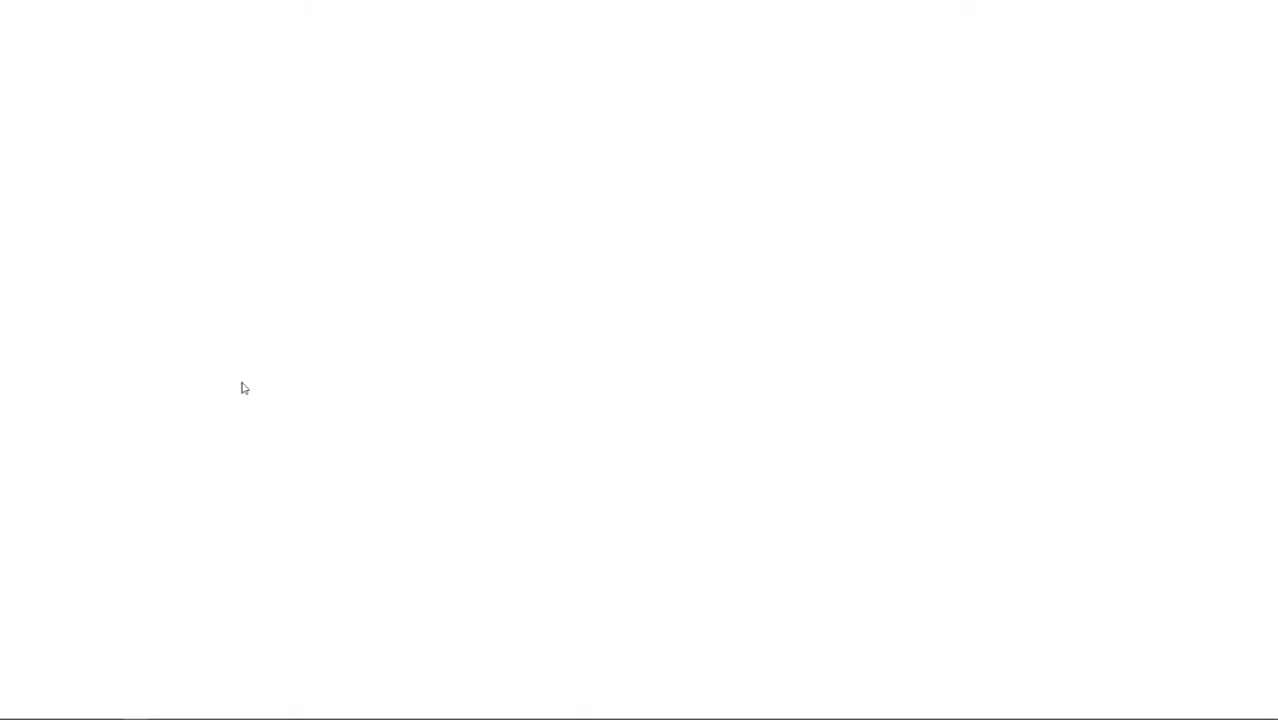
{"action": "type", "text": "HASTE&aqs=chrome"}
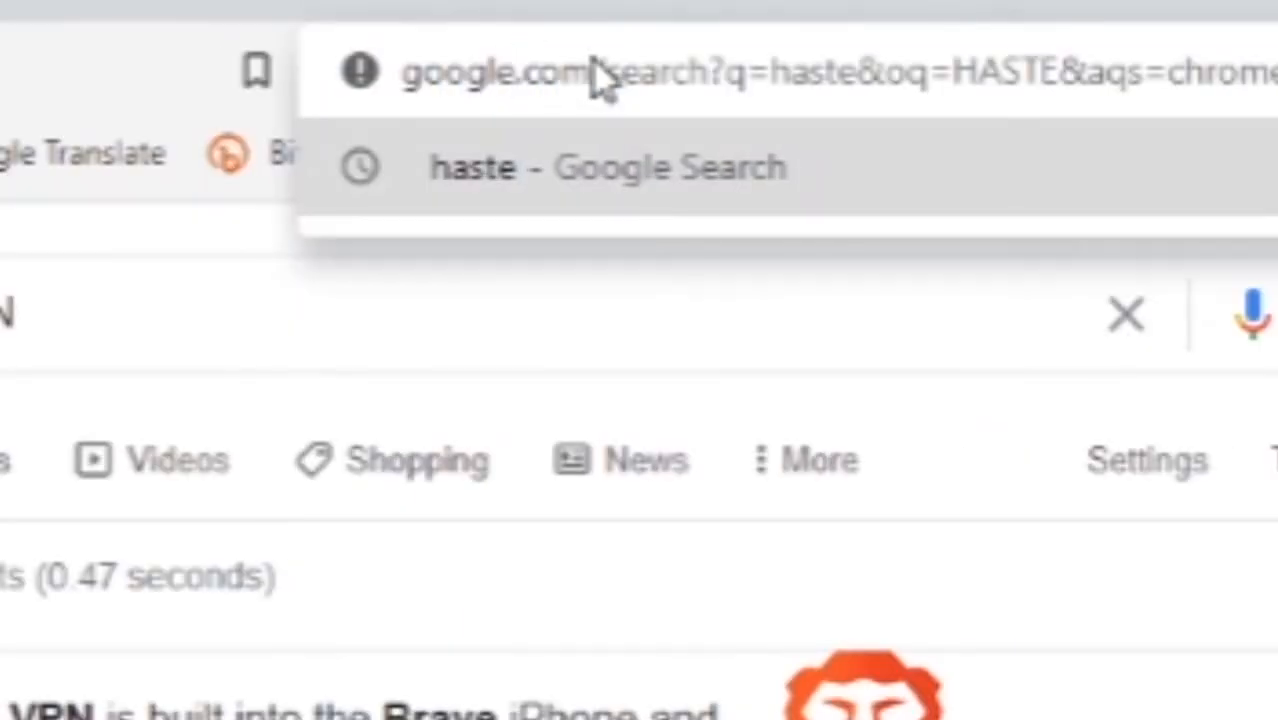
{"action": "key", "text": "Return"}
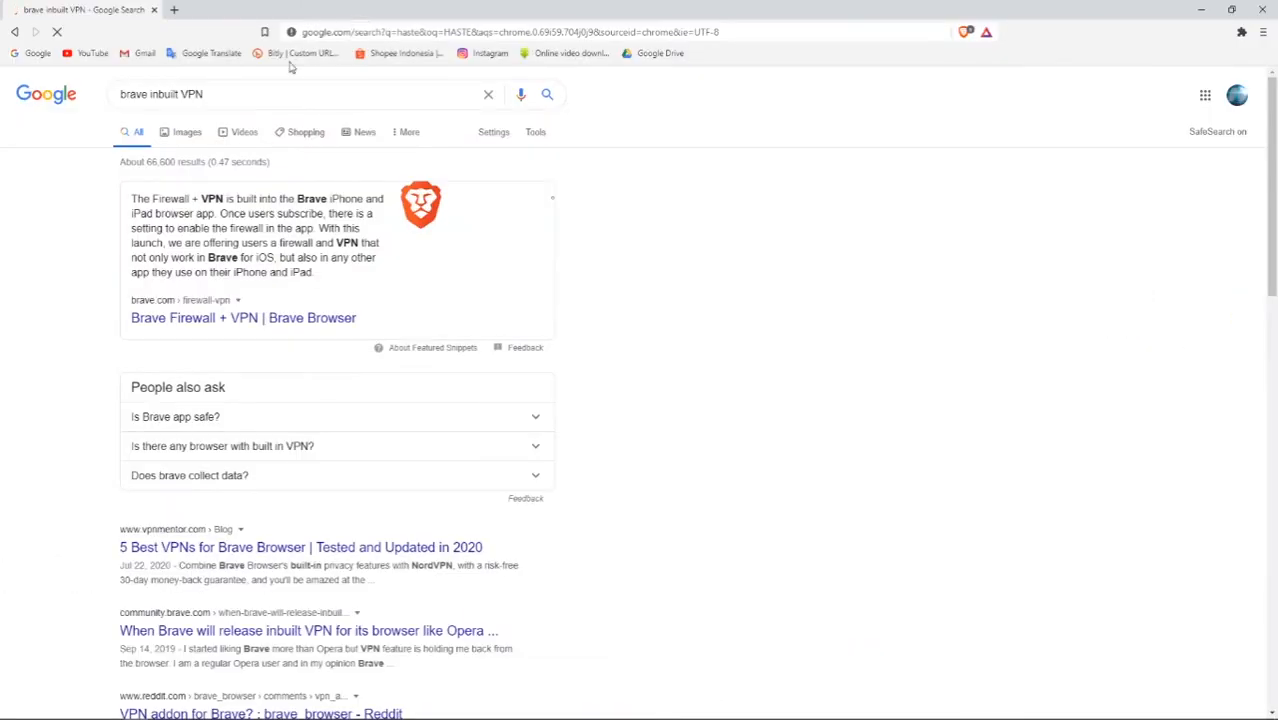